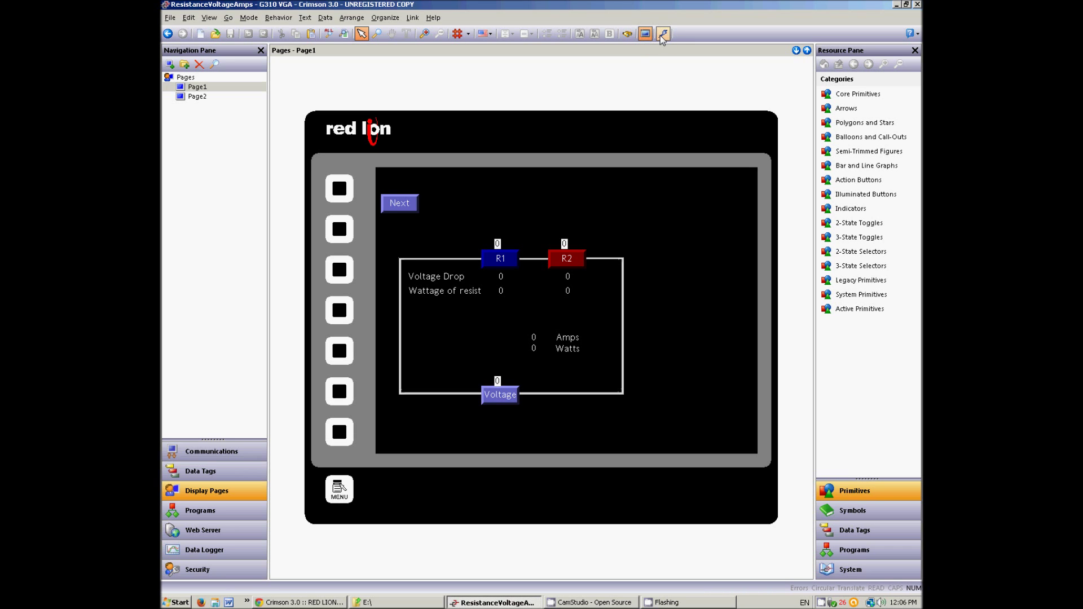
Download the project to the emulator and set the supply voltage to 20.
left_click(660, 35)
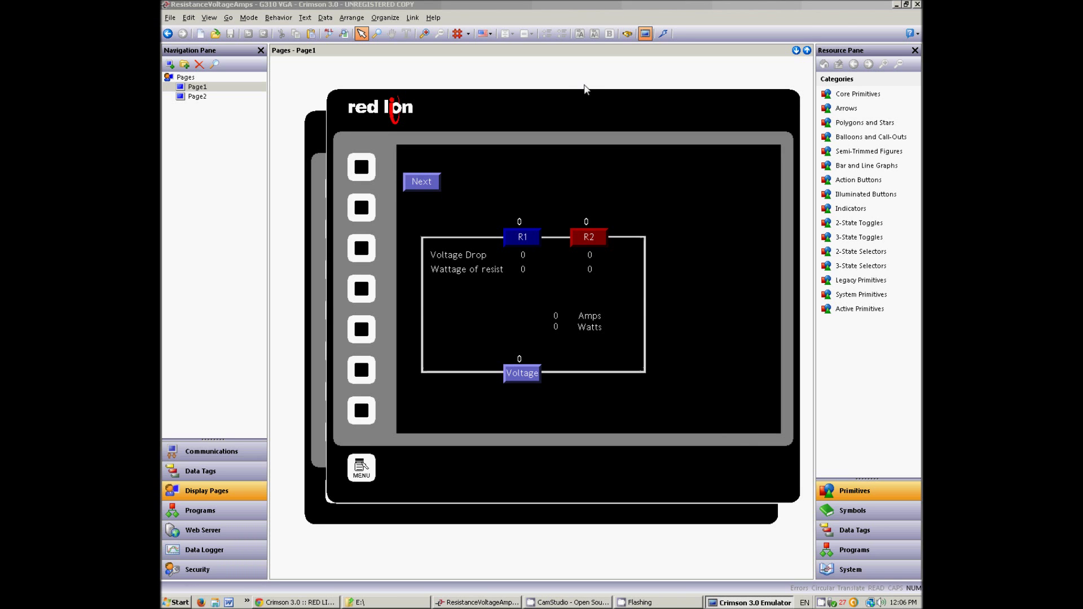
left_click_drag(586, 98, 533, 100)
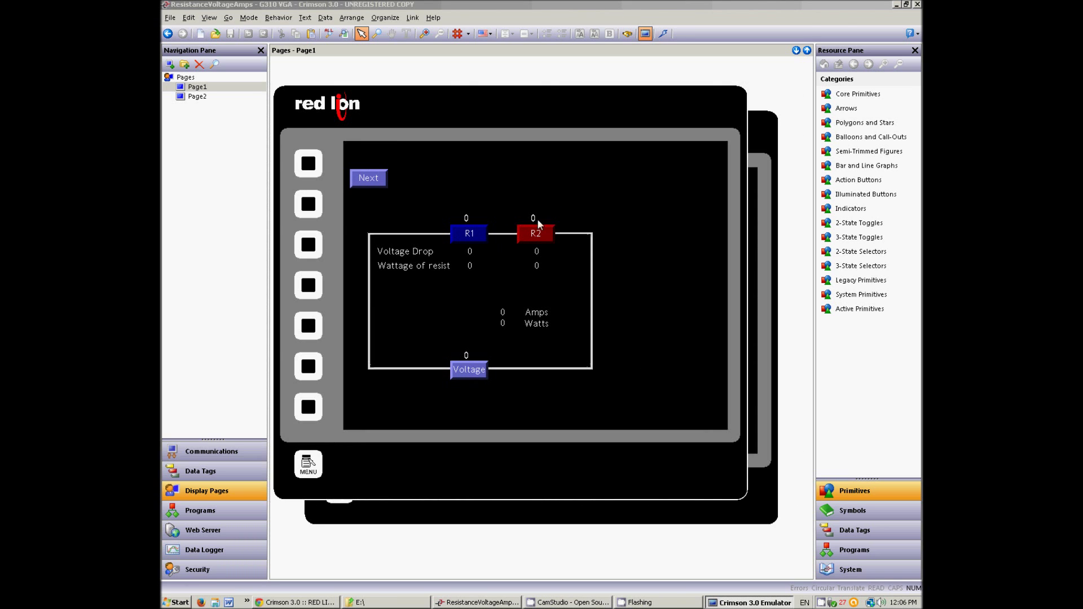
left_click(468, 366)
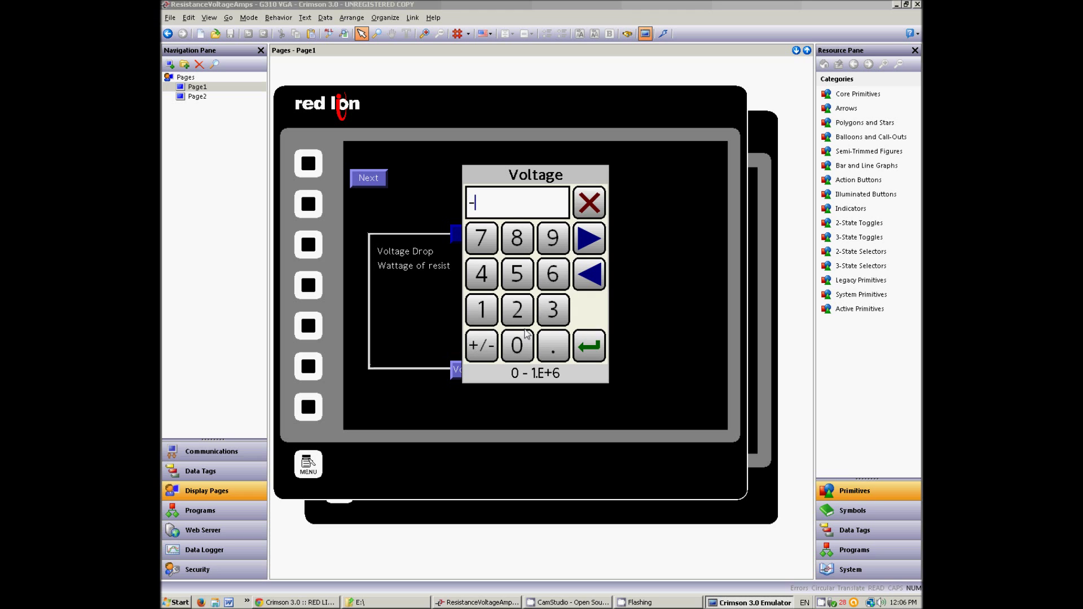
left_click(589, 207)
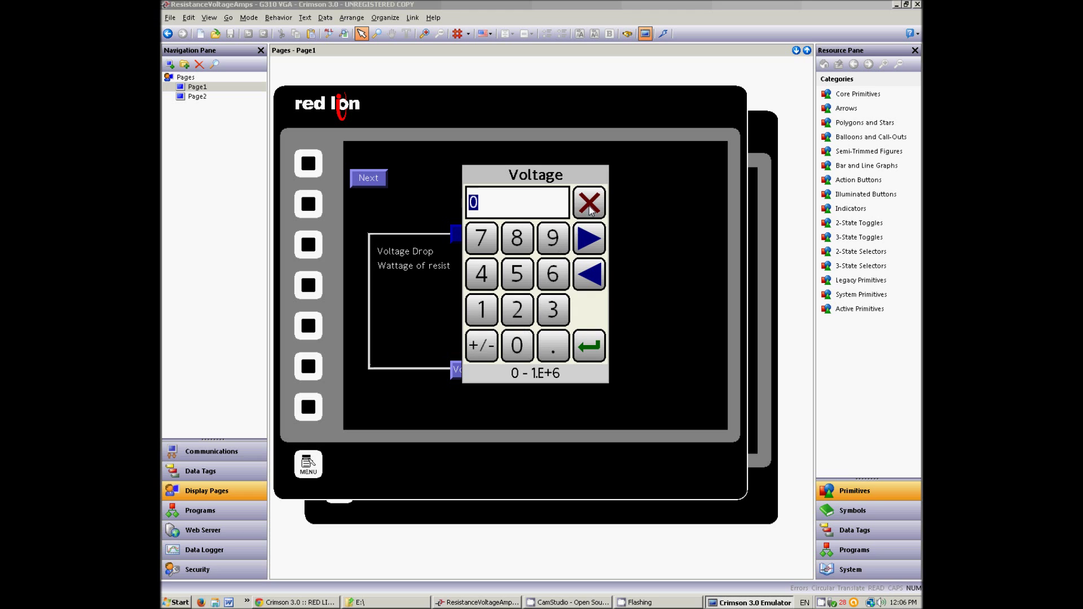
left_click(511, 311)
left_click(532, 347)
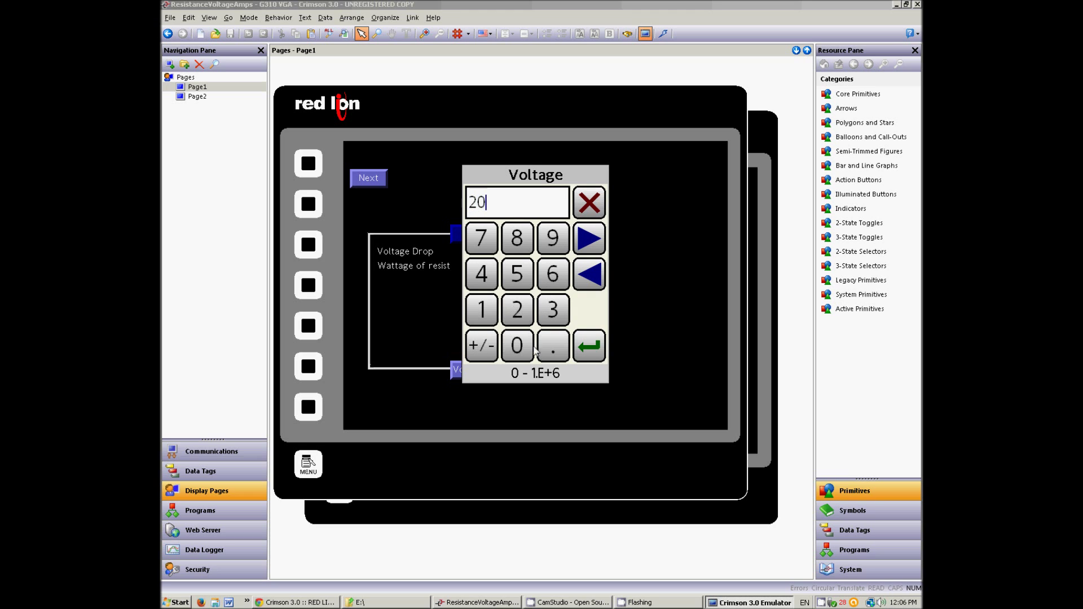
left_click(589, 345)
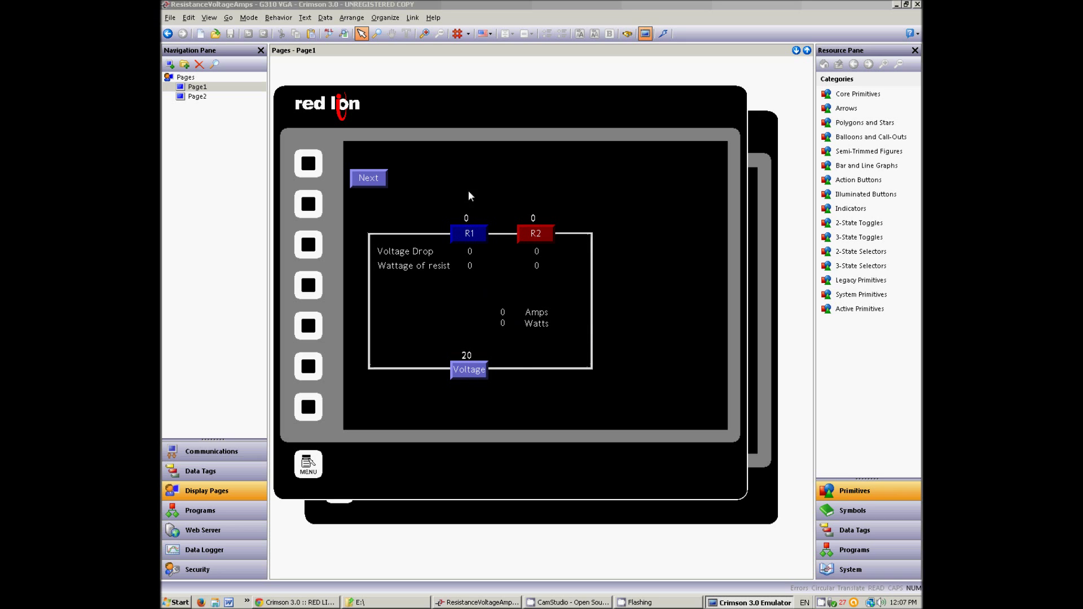
Enter R1 = 10 and R2 = 80 on the emulated calculator.
left_click(469, 220)
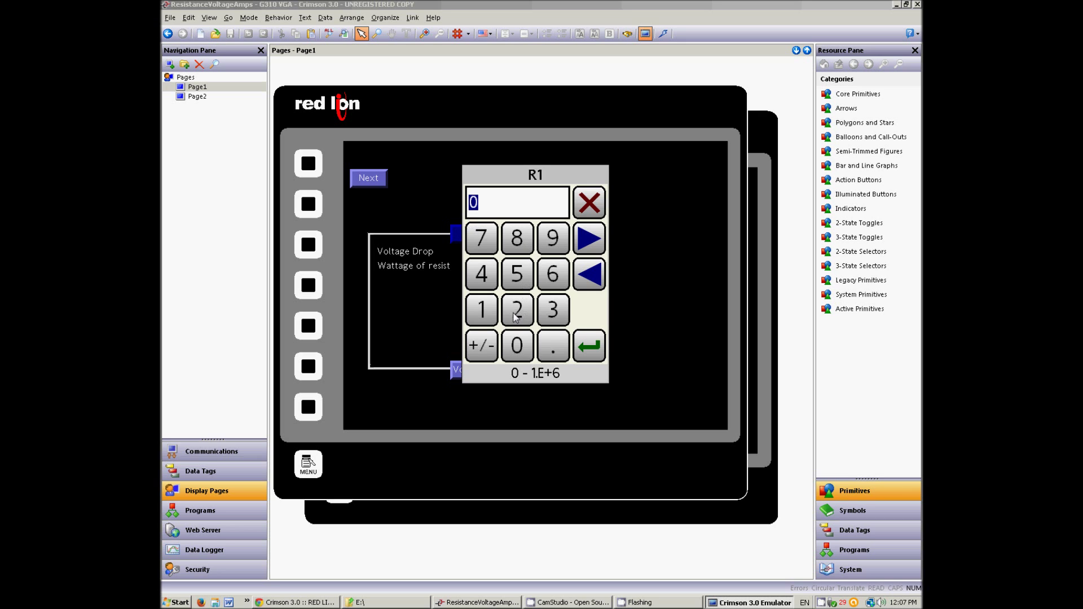
left_click(494, 315)
left_click(515, 345)
left_click(590, 347)
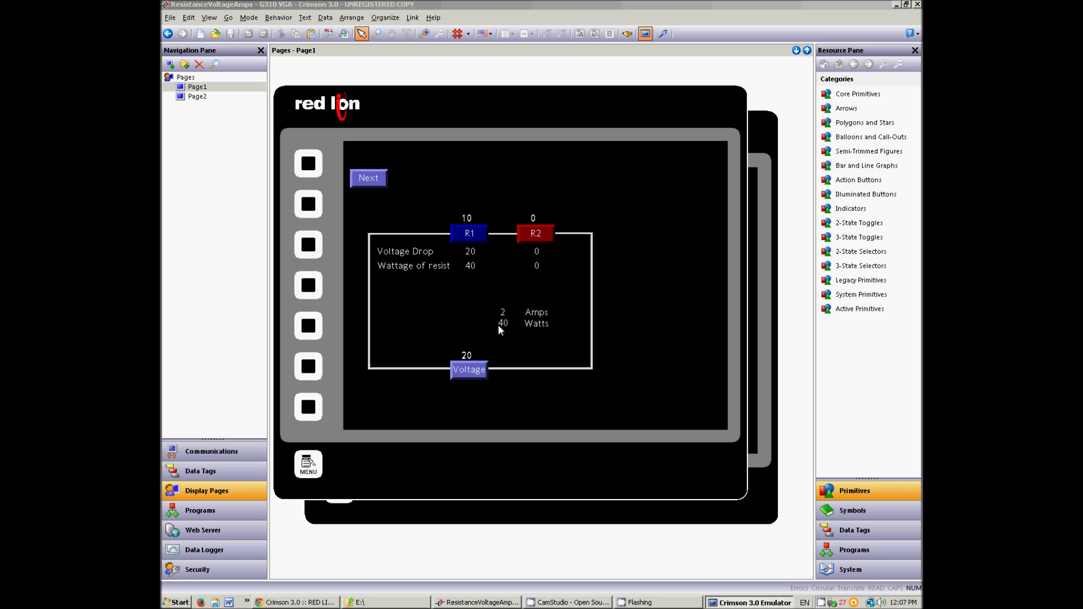
left_click(534, 234)
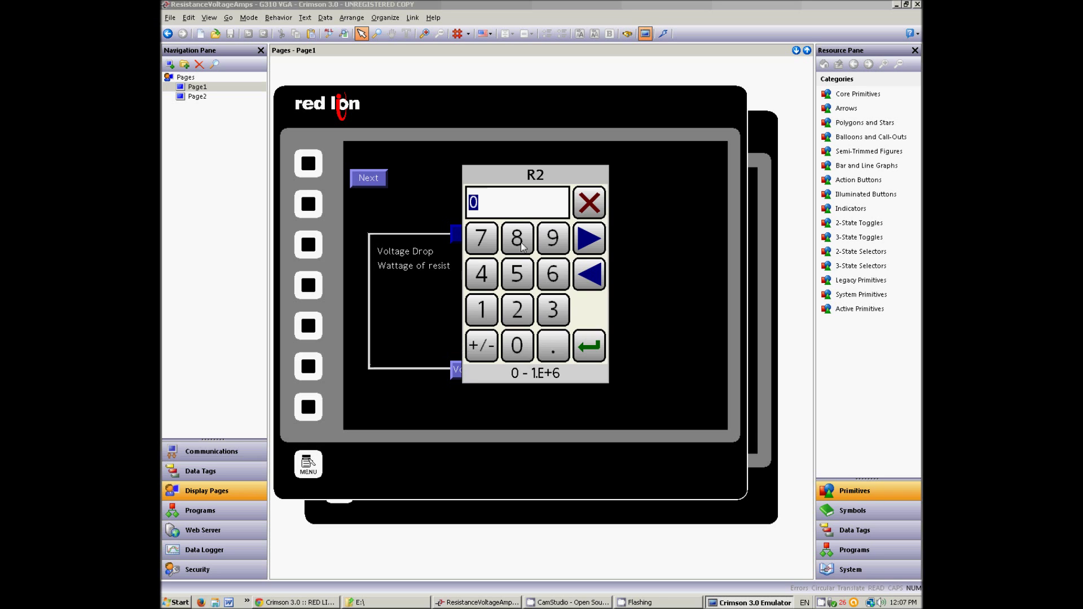
left_click(517, 239)
left_click(517, 346)
left_click(589, 345)
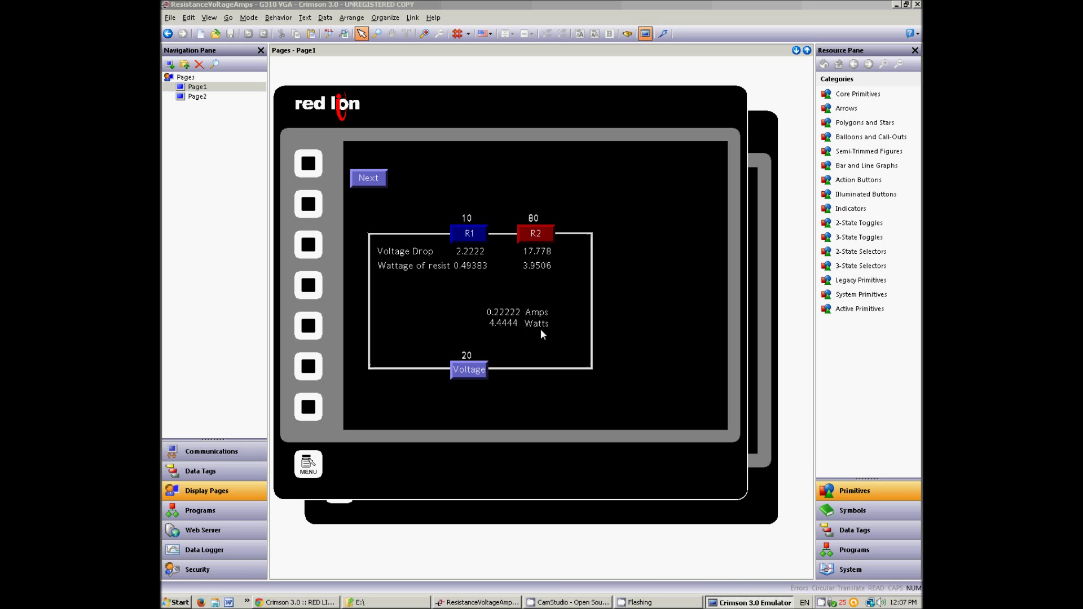
Change R2 to 20, then to 10.
left_click(531, 225)
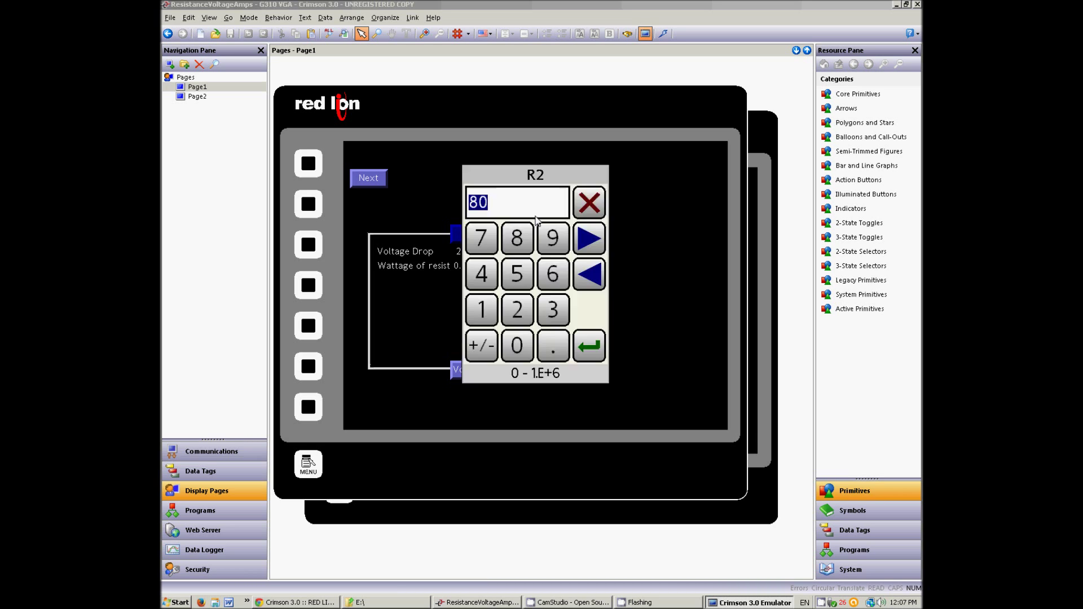
left_click(518, 310)
left_click(517, 346)
left_click(589, 346)
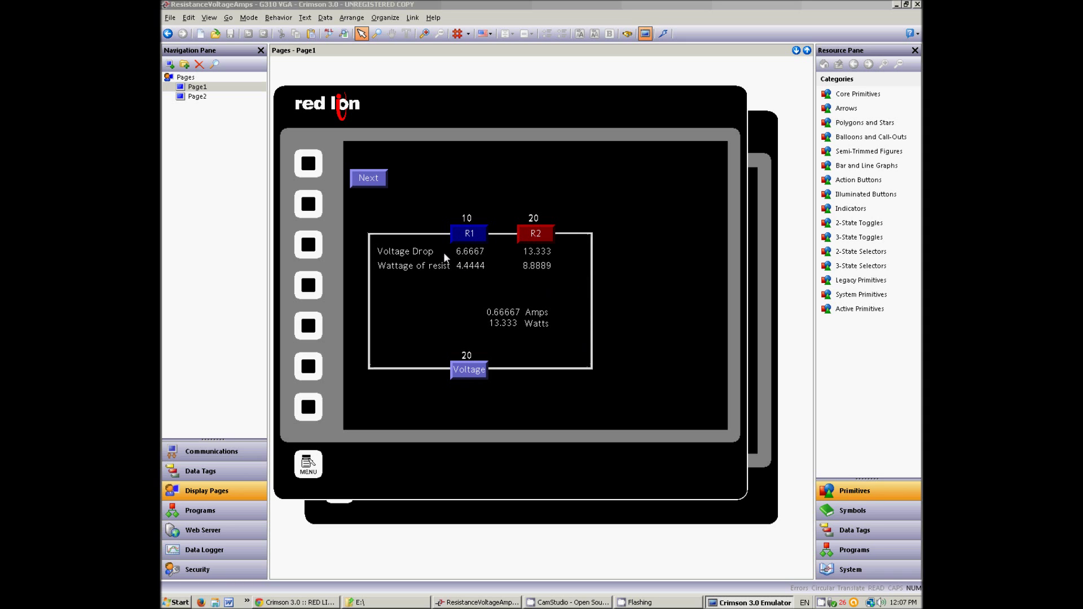
left_click(533, 229)
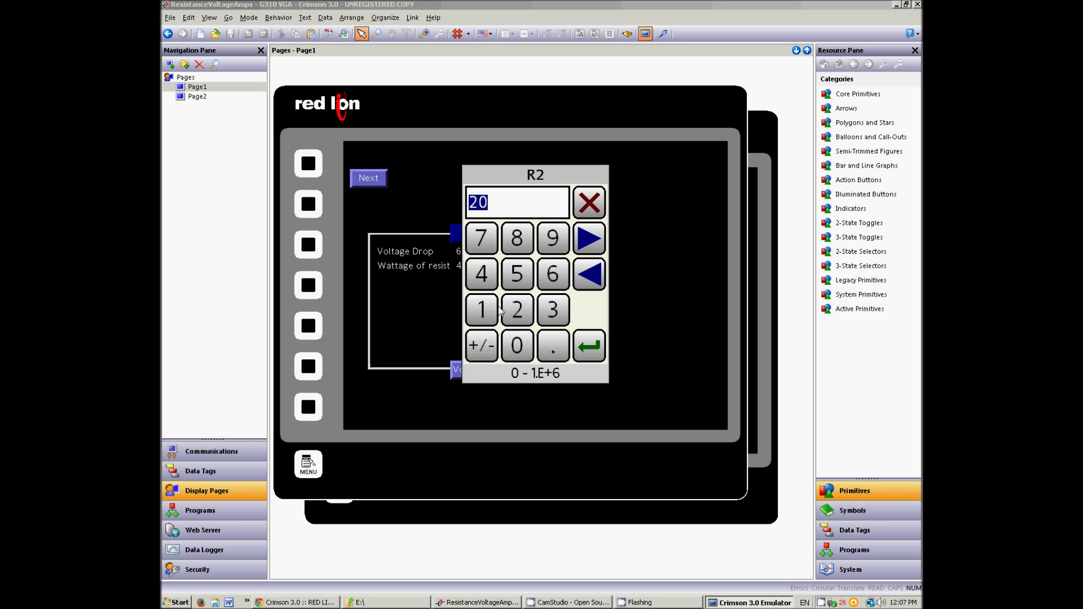
left_click(482, 310)
left_click(517, 345)
left_click(589, 346)
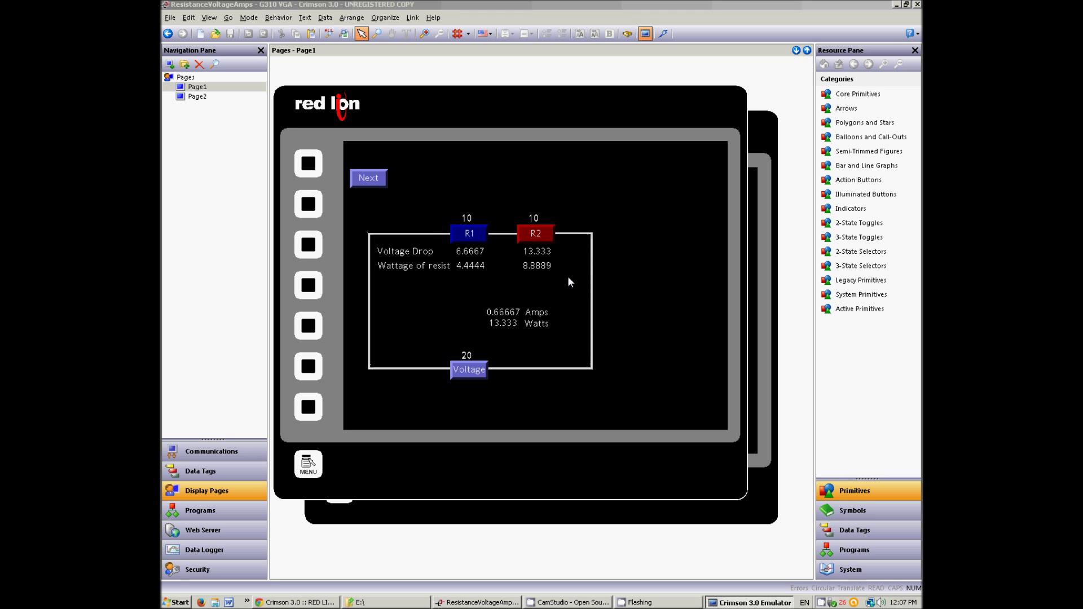
Set R1 to 5 and R2 to 2, giving 2.8571 amps.
left_click(462, 219)
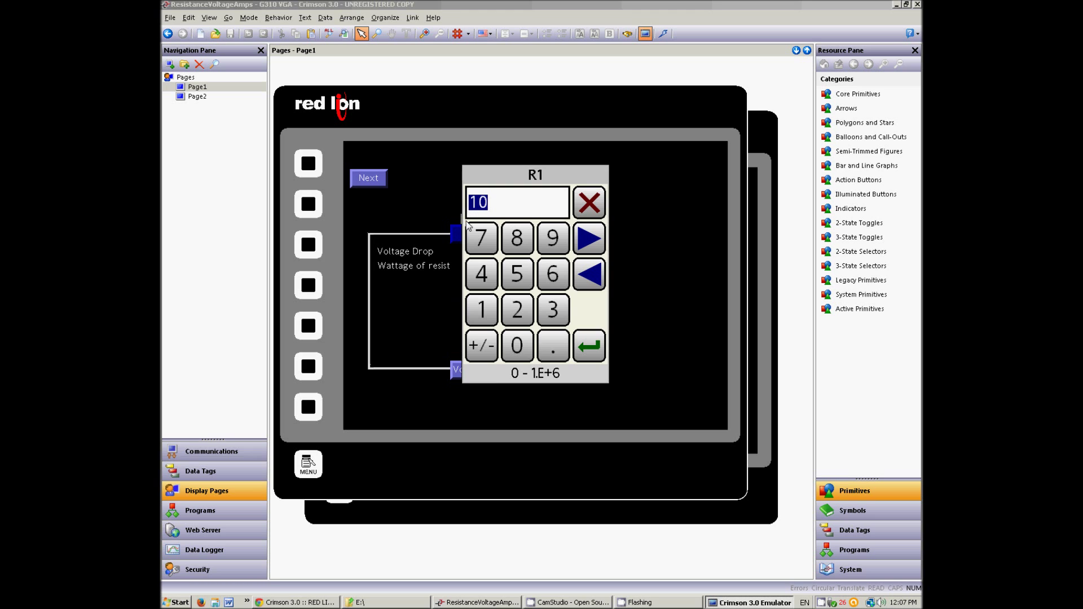
left_click(518, 273)
left_click(591, 345)
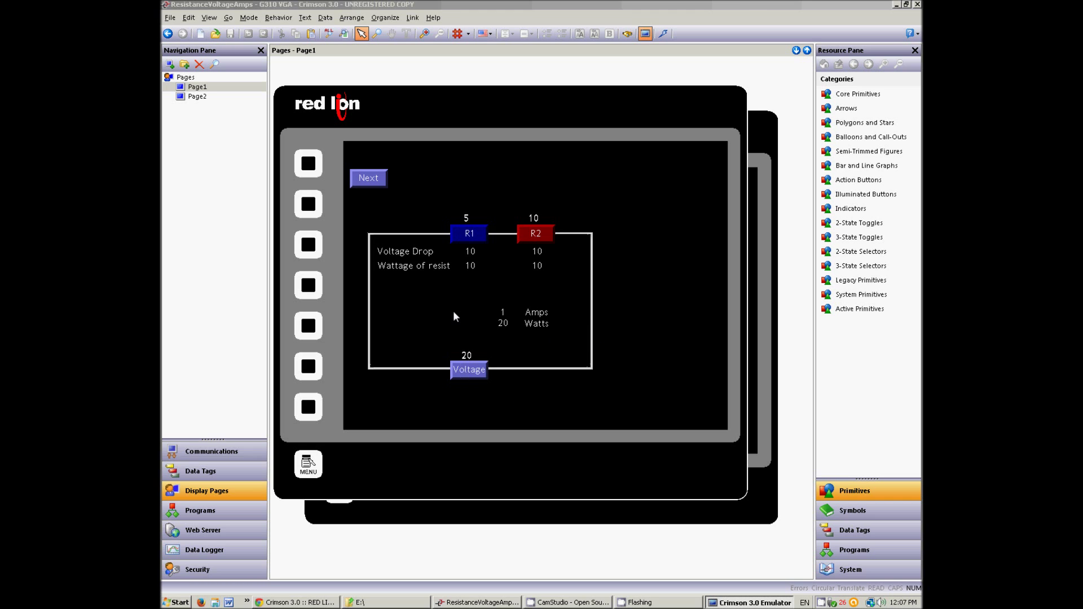
left_click(529, 213)
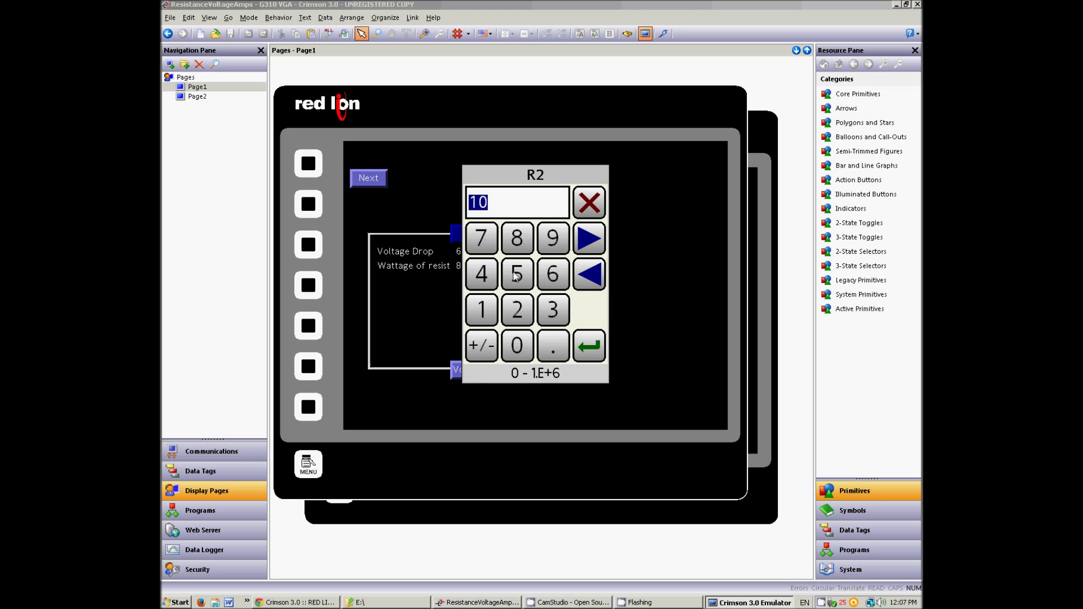
left_click(515, 308)
left_click(583, 340)
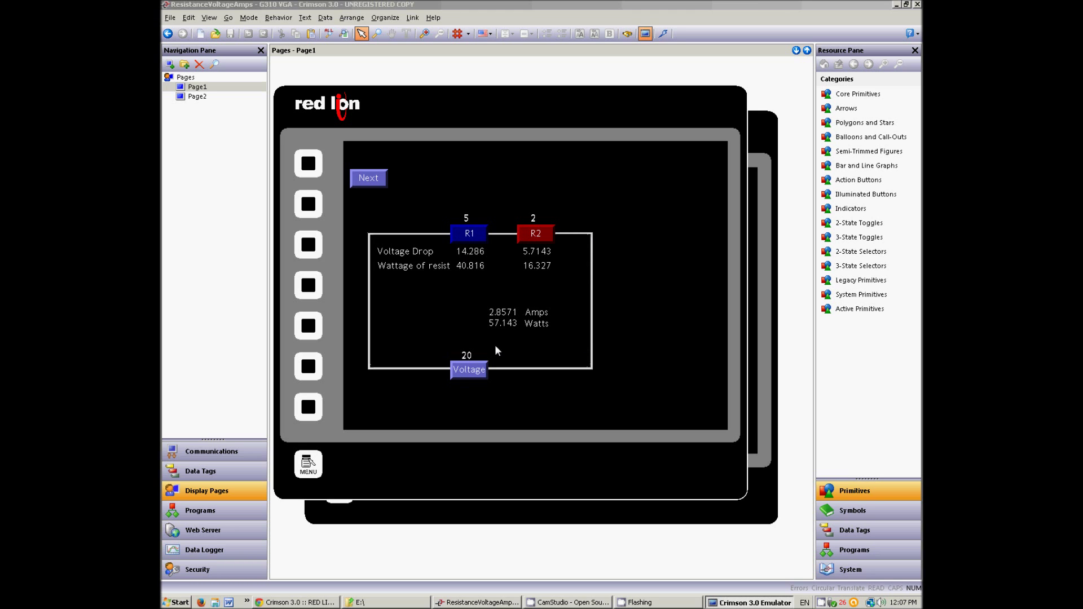
On the parallel-resistor page, set both R3 and R4 to 2.
left_click(370, 180)
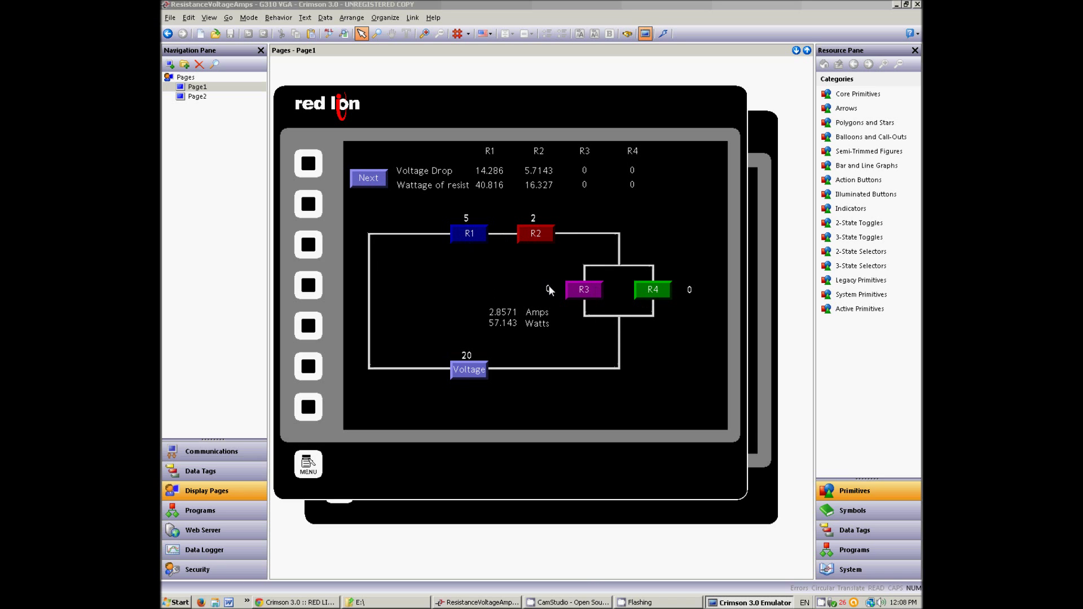
left_click(579, 288)
left_click(517, 310)
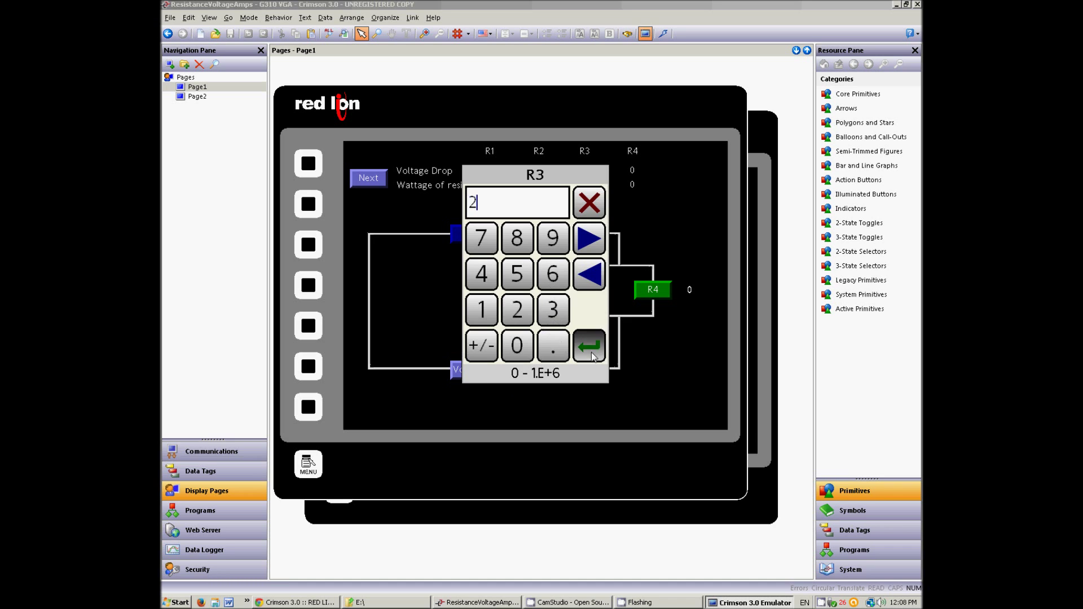
left_click(592, 352)
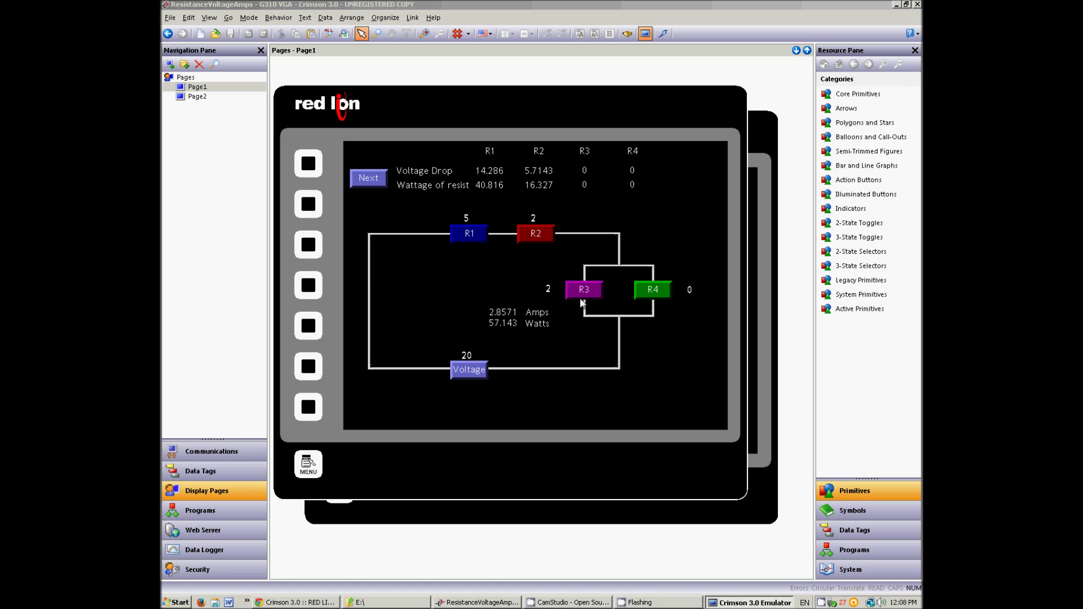
left_click(690, 289)
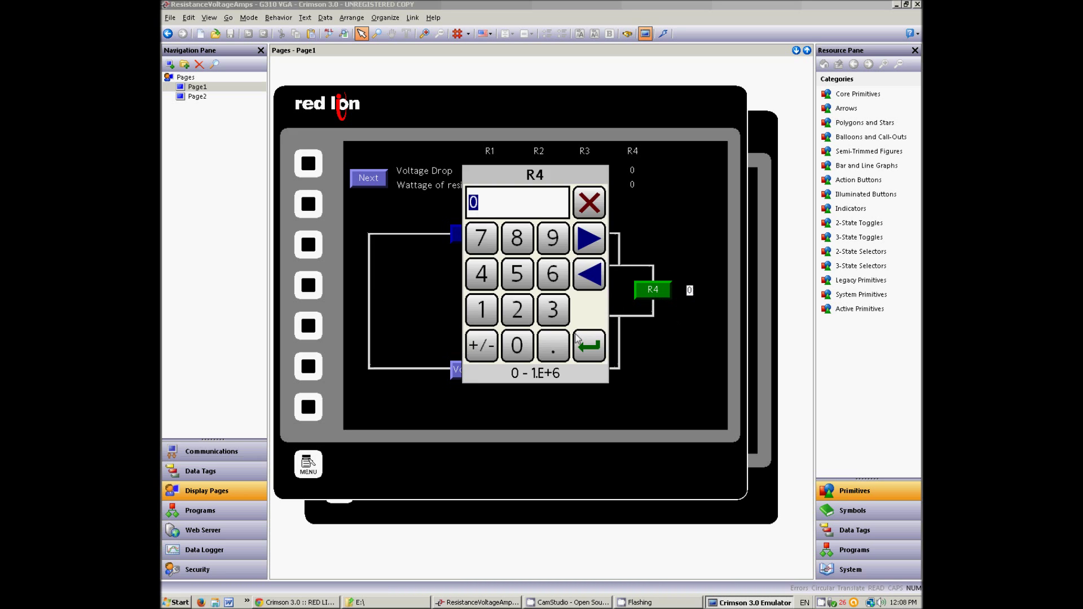
left_click(519, 311)
left_click(588, 347)
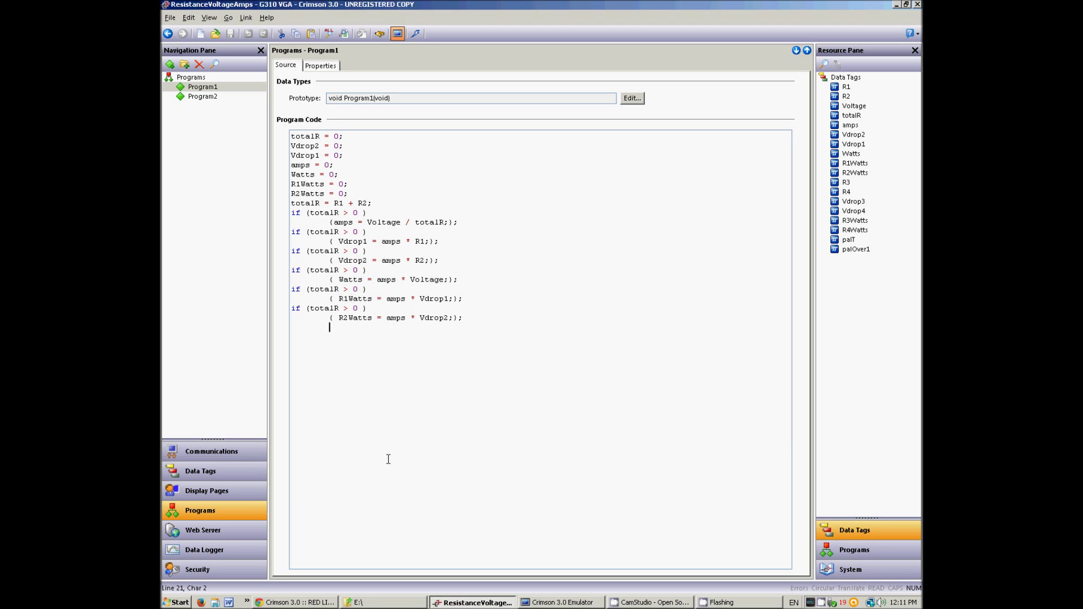
Review Program2's code, then return to the Page1 display layout.
left_click(203, 98)
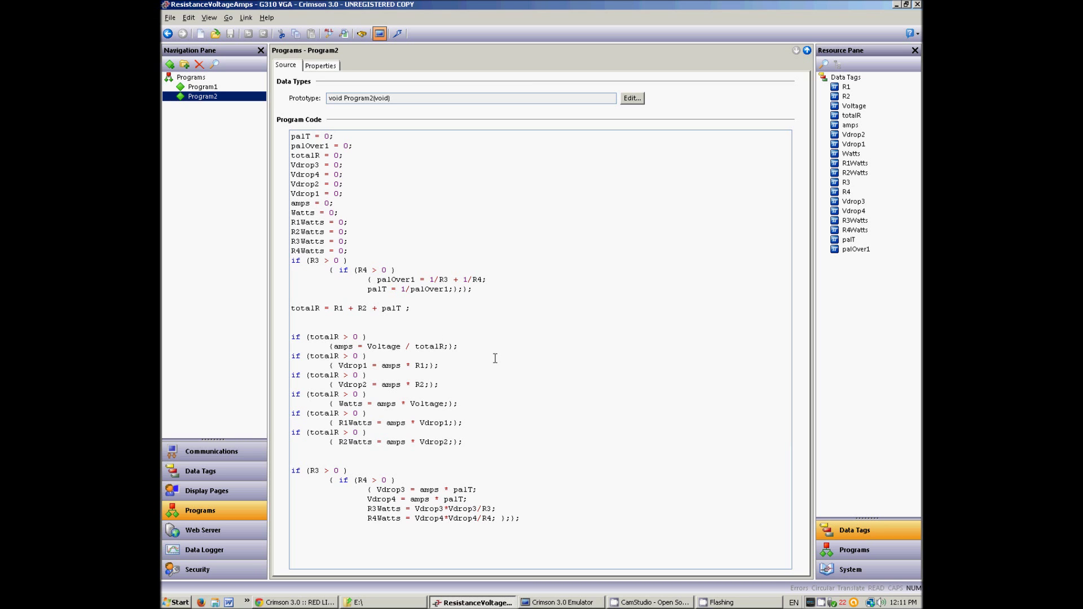
left_click(220, 493)
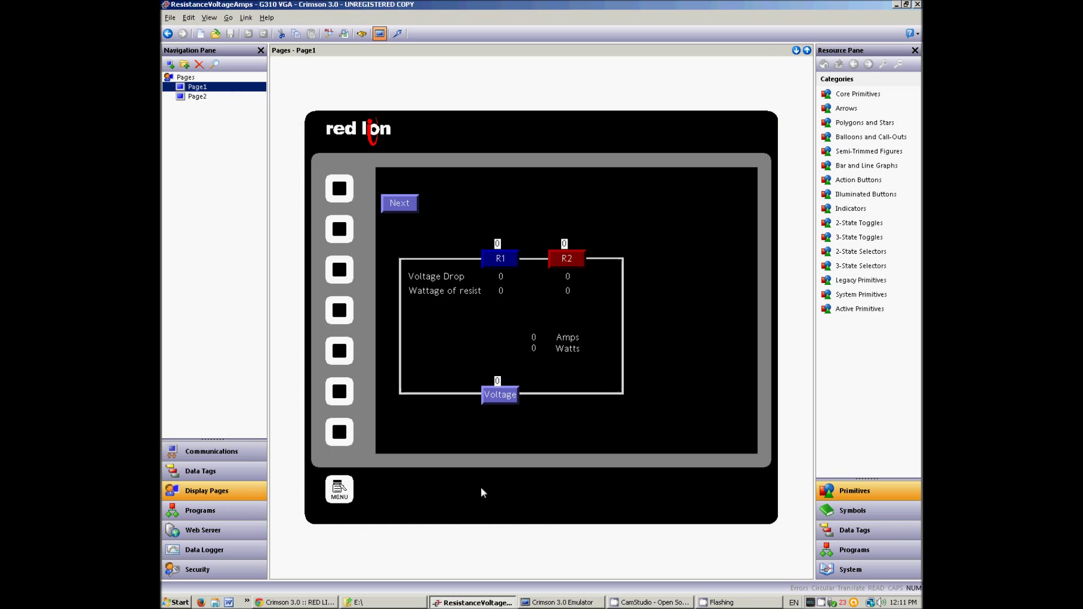